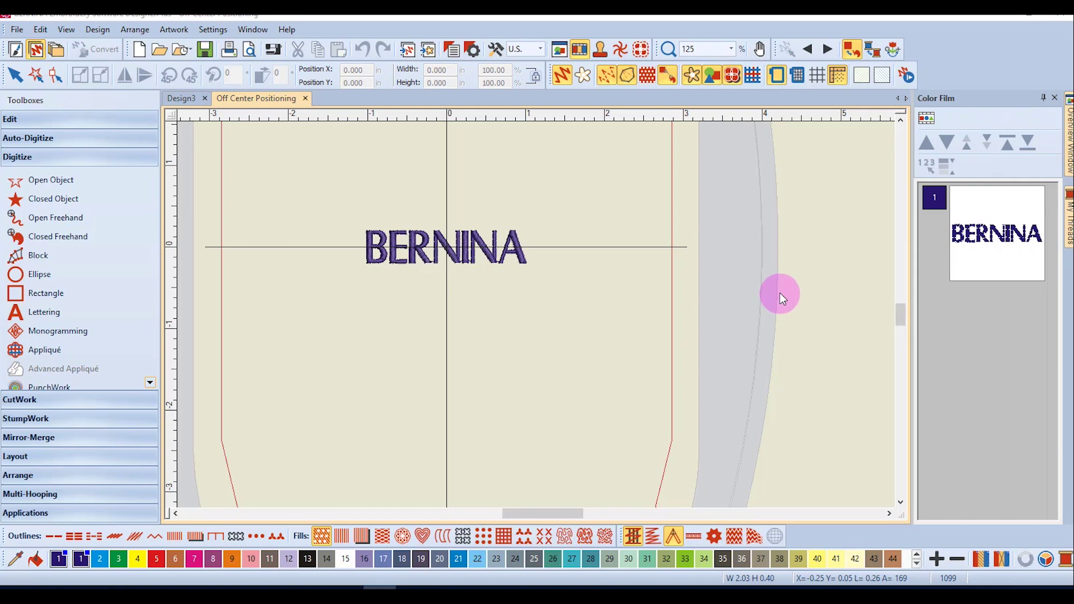
Set the hoop position to Manual and show the hoop template on the canvas.
left_click(779, 76)
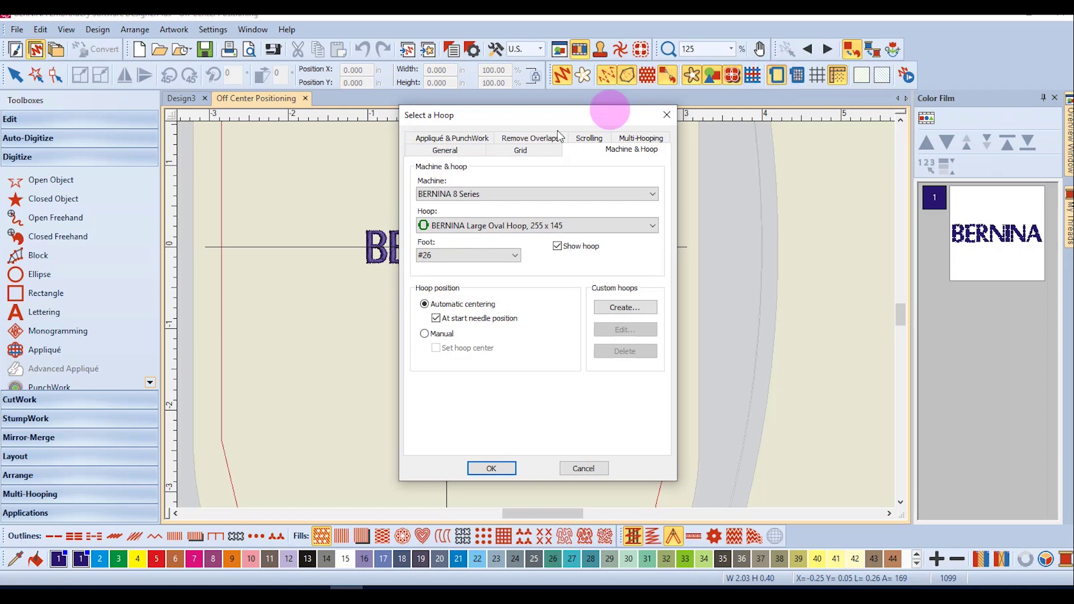
left_click(427, 335)
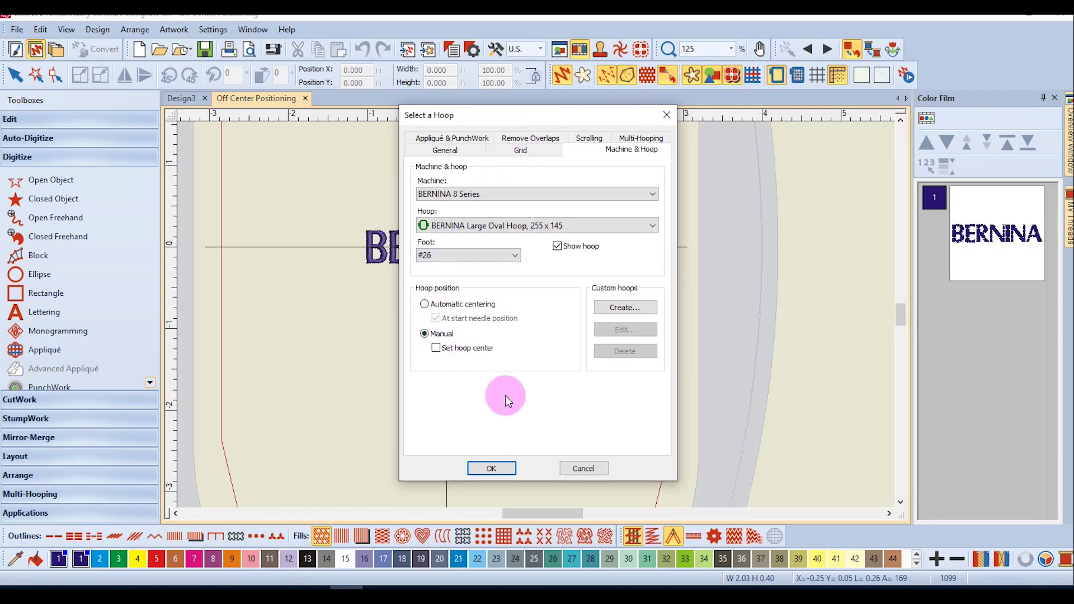
left_click(491, 468)
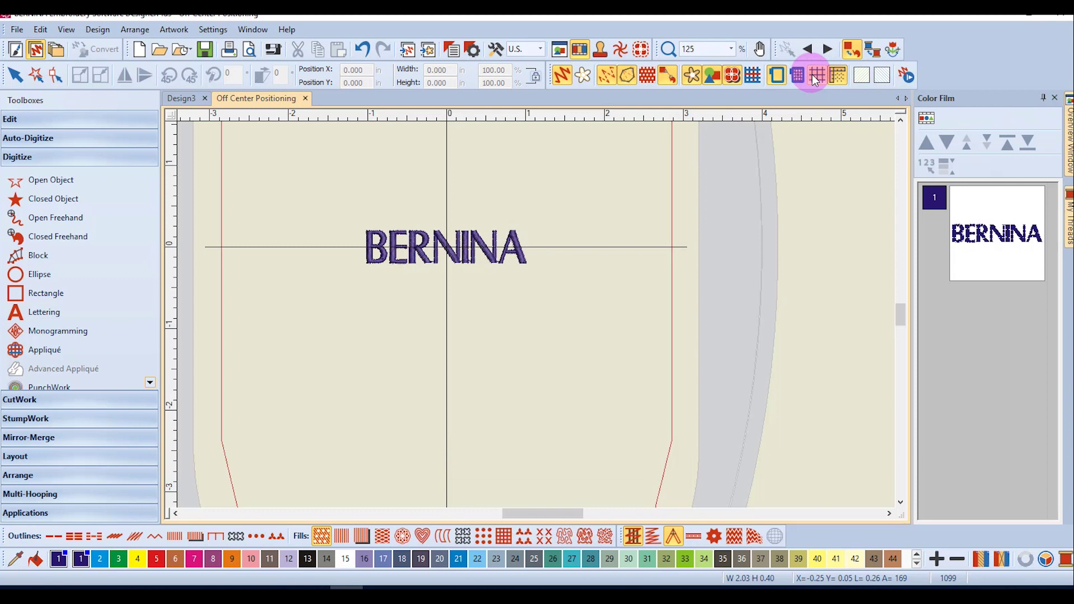
left_click(799, 77)
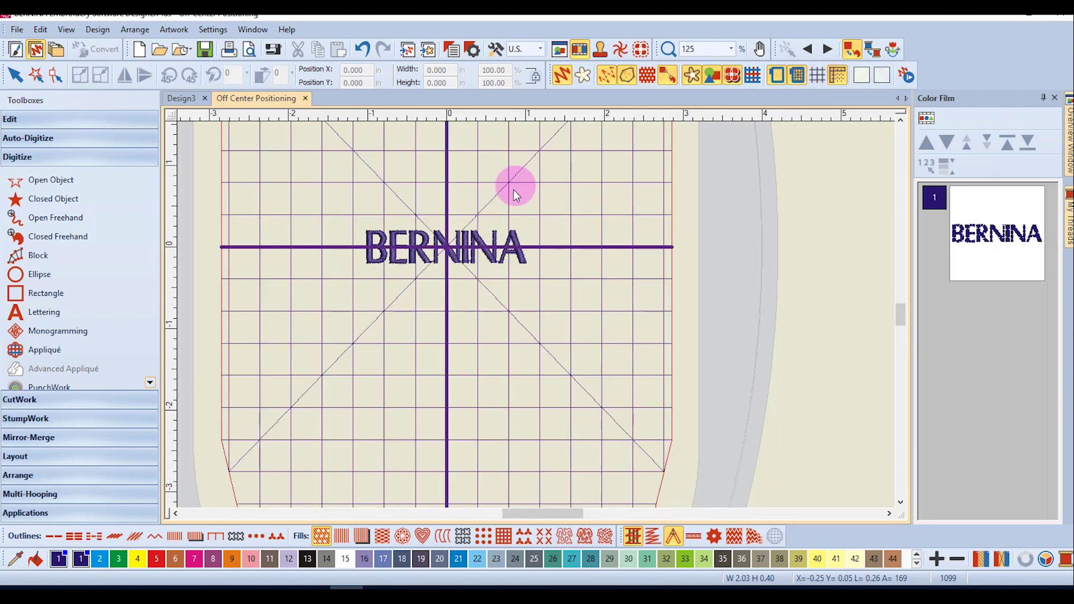
Move the BERNINA lettering down to Y -0.213 in, its top on the hoop's centre line.
left_click(458, 258)
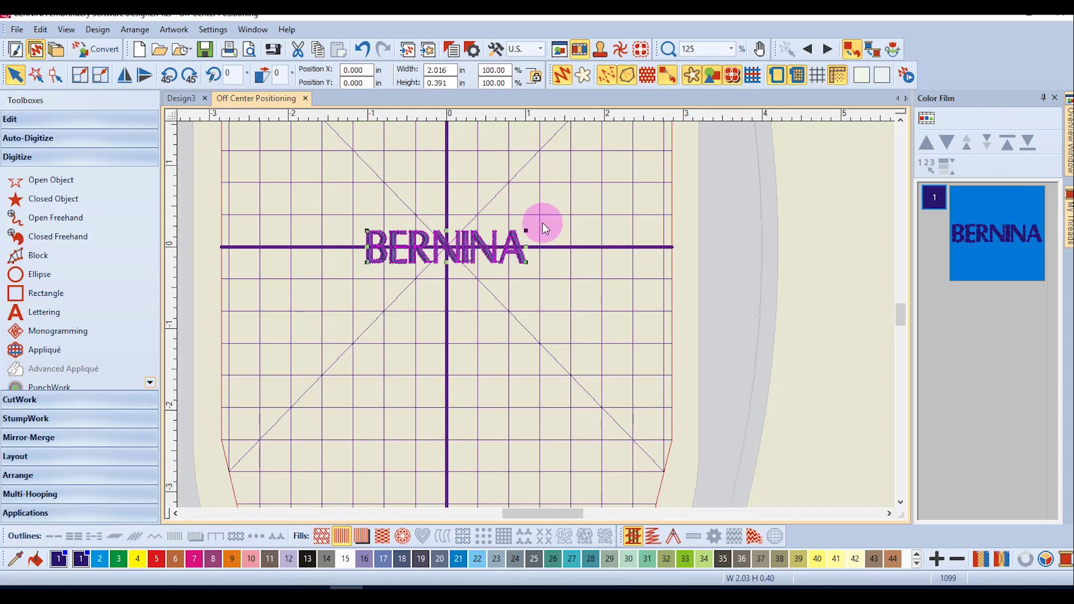
key("Down")
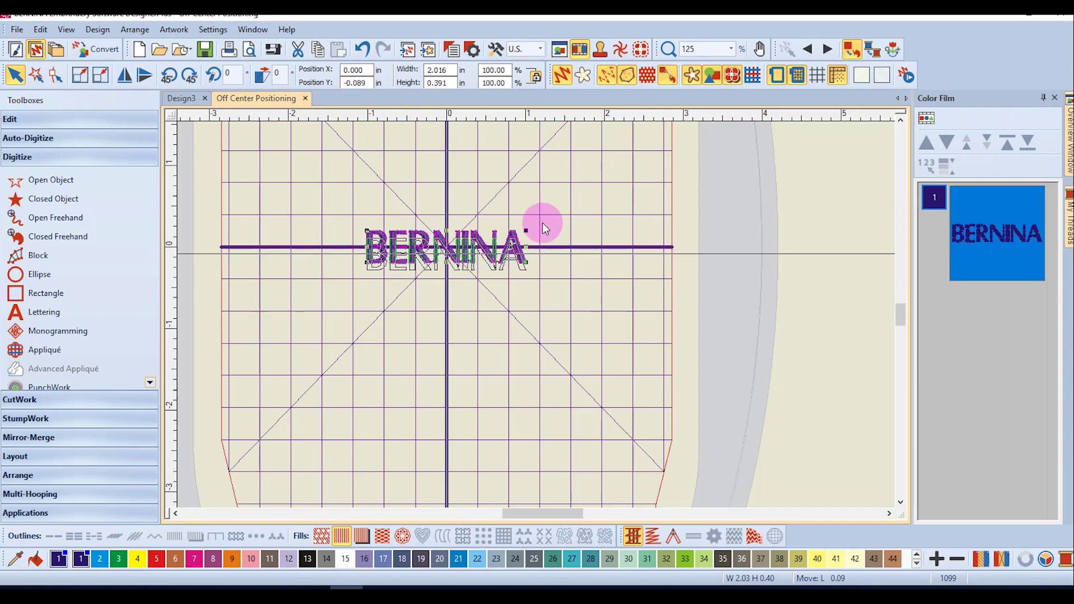
key("Down")
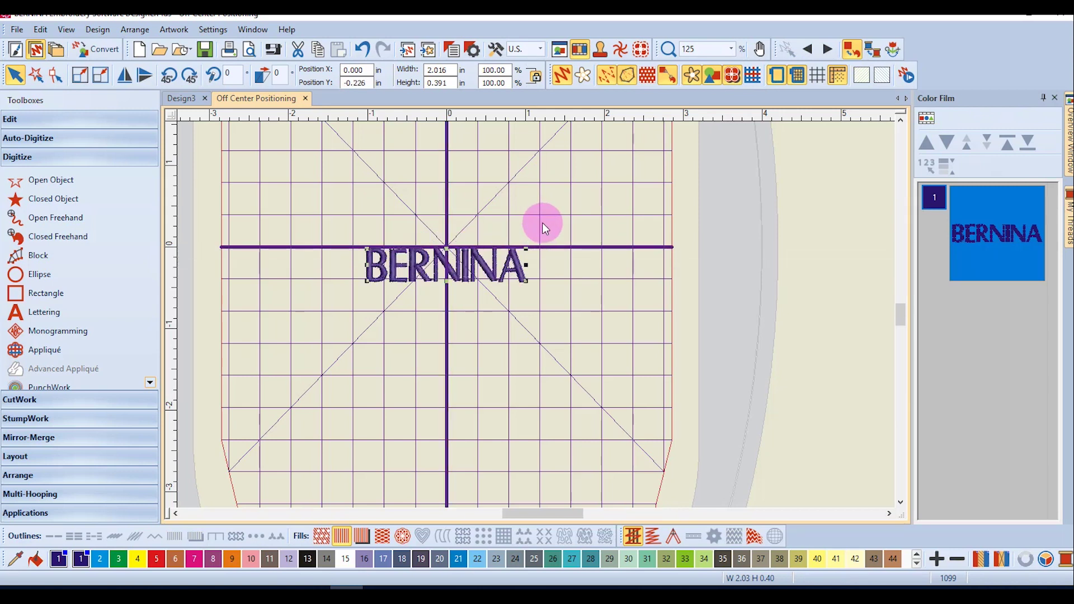
left_click(420, 287)
left_click(536, 314)
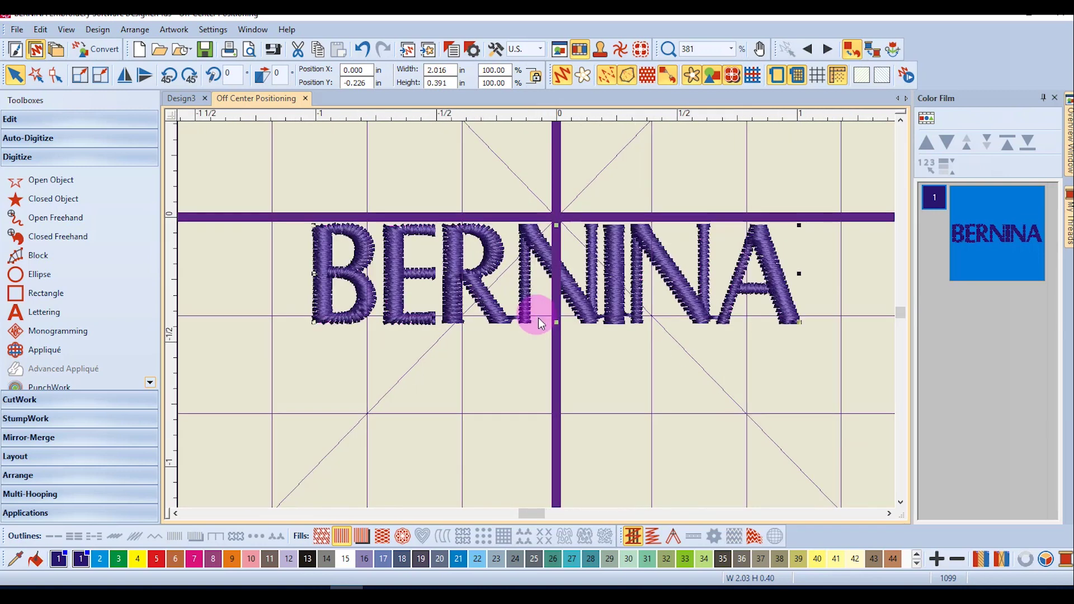
left_click_drag(545, 333, 545, 331)
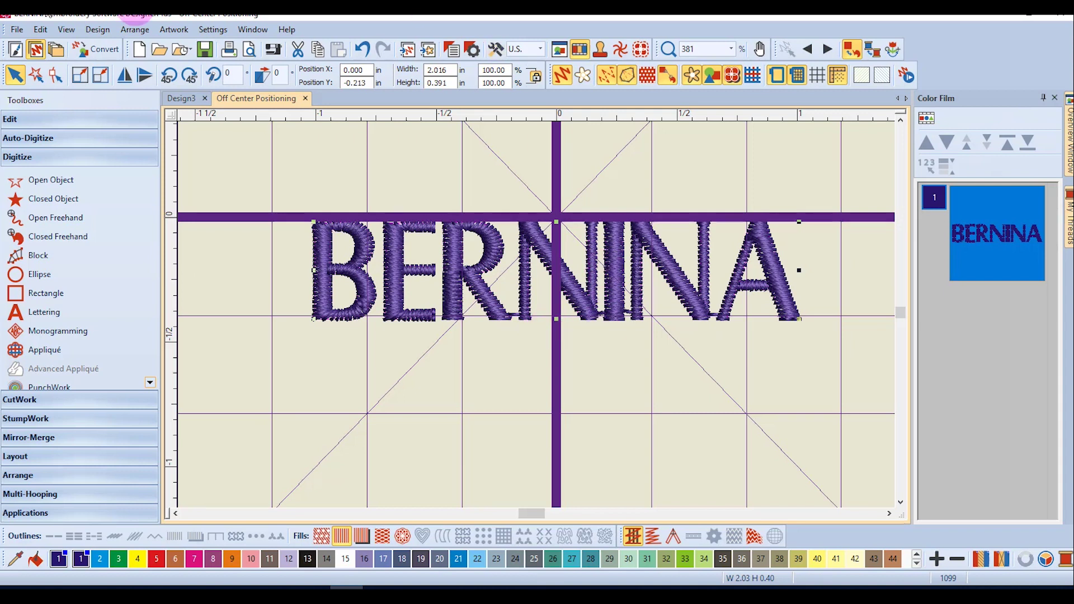
Set Design > Auto Start and End to the top-middle grid node for both start and end.
left_click(98, 31)
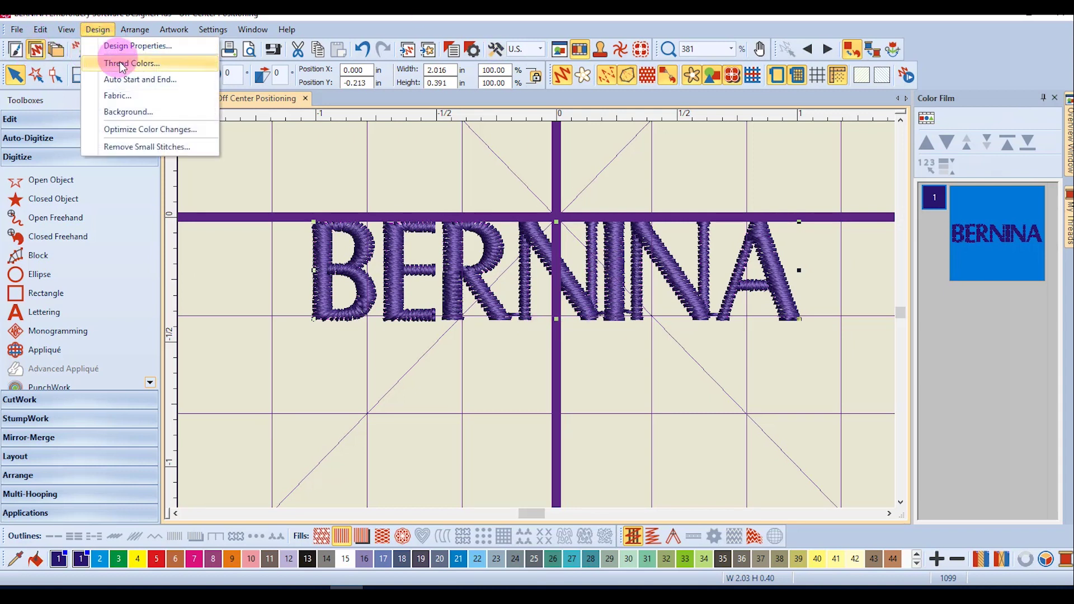
left_click(124, 87)
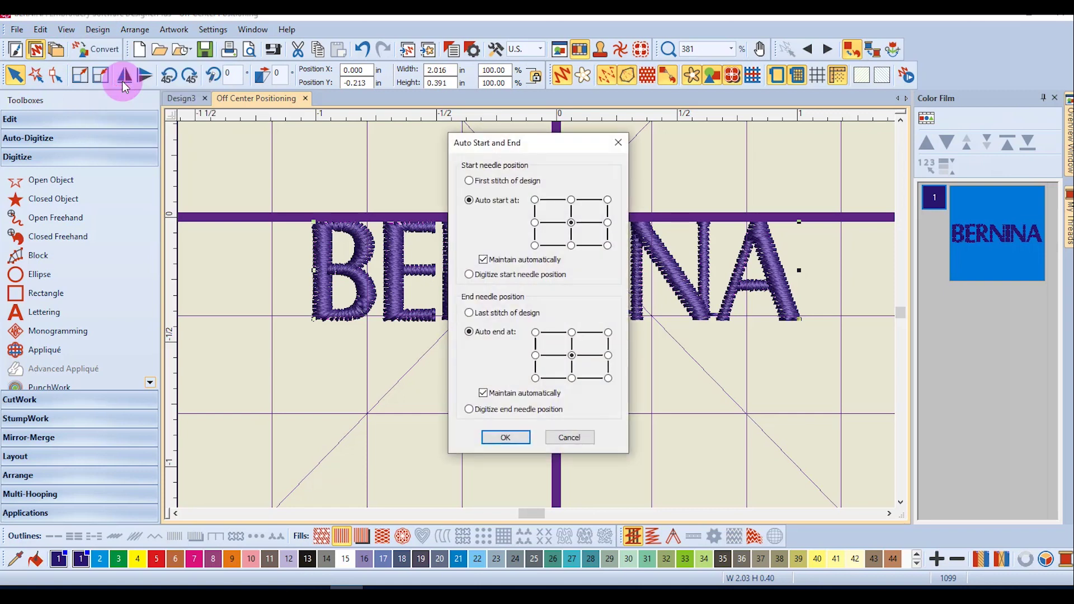
left_click_drag(534, 147, 215, 105)
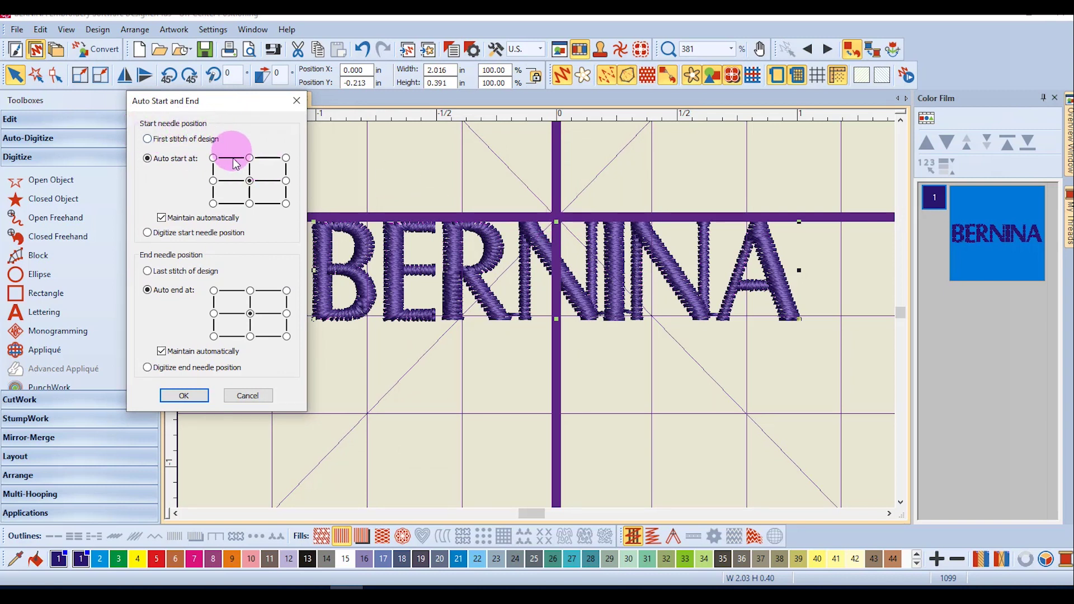
left_click(250, 158)
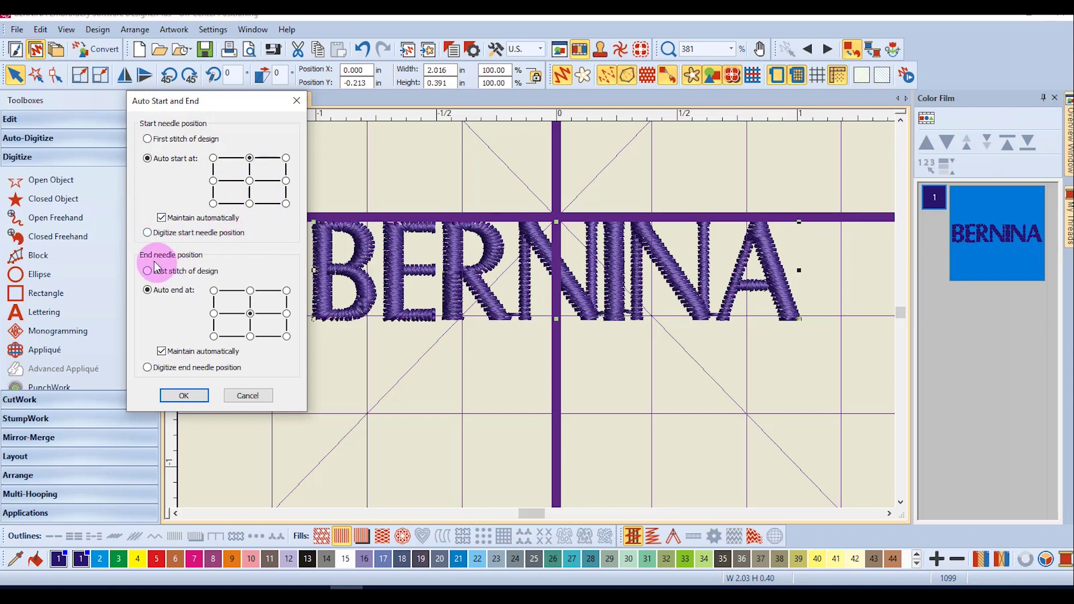
left_click(251, 291)
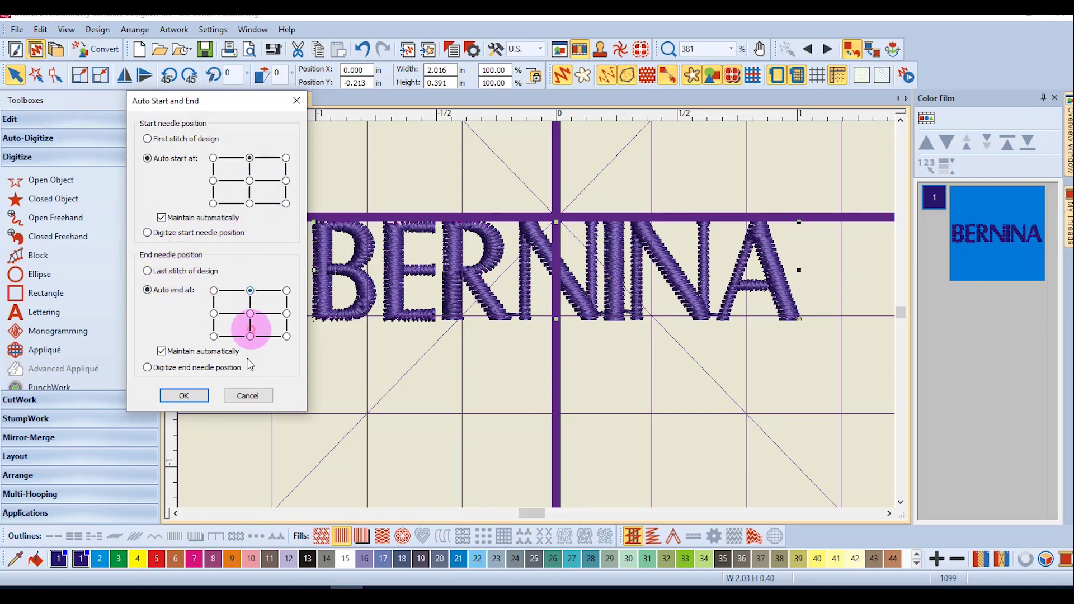
left_click(189, 395)
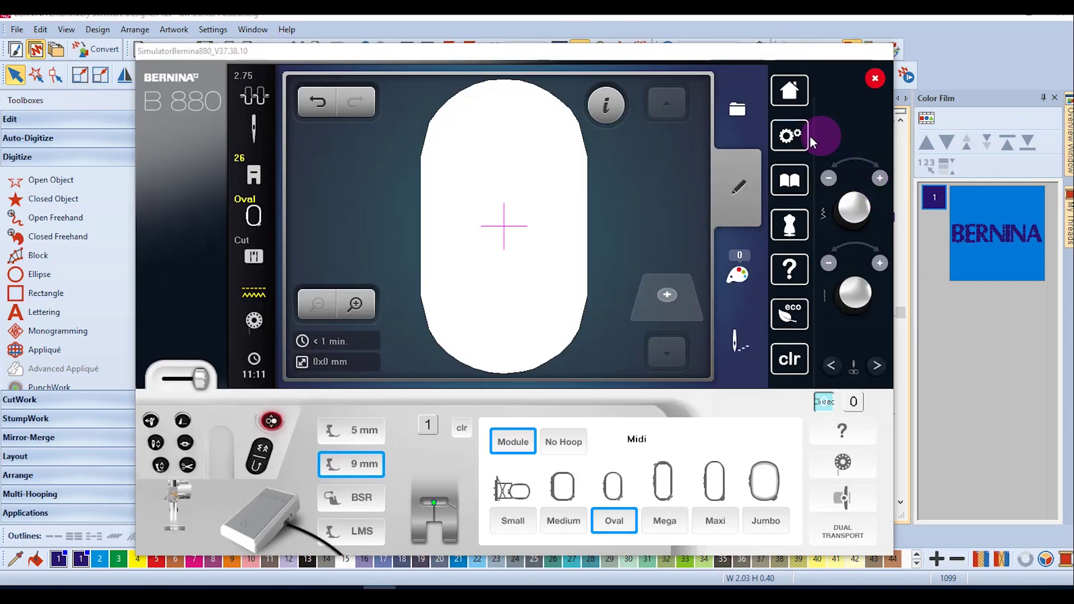
Turn on the positioning option in the B 880 Simulator's embroidery settings.
left_click(797, 138)
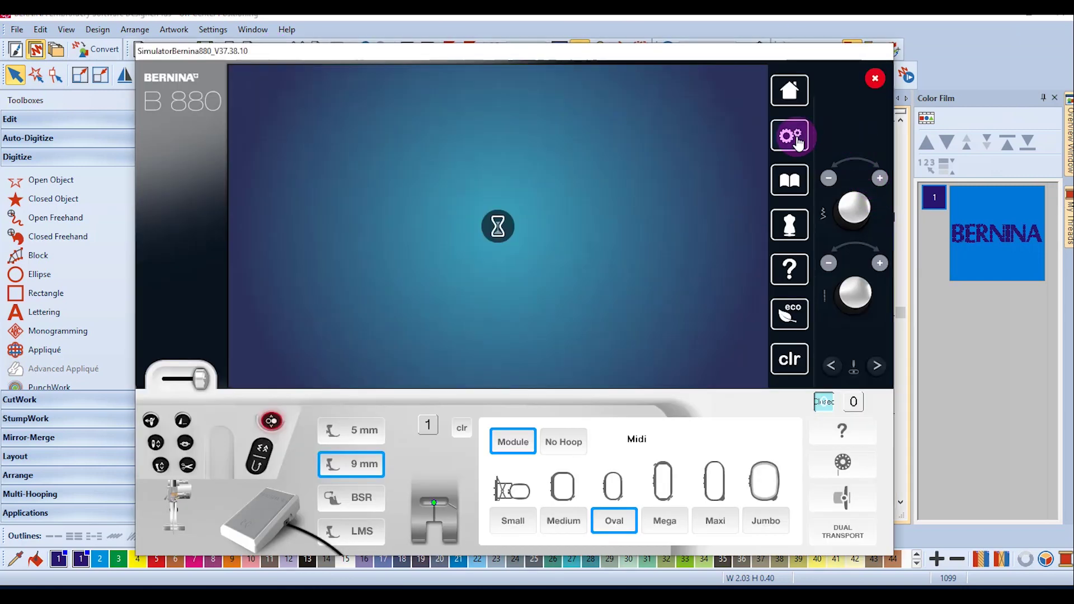
left_click(503, 173)
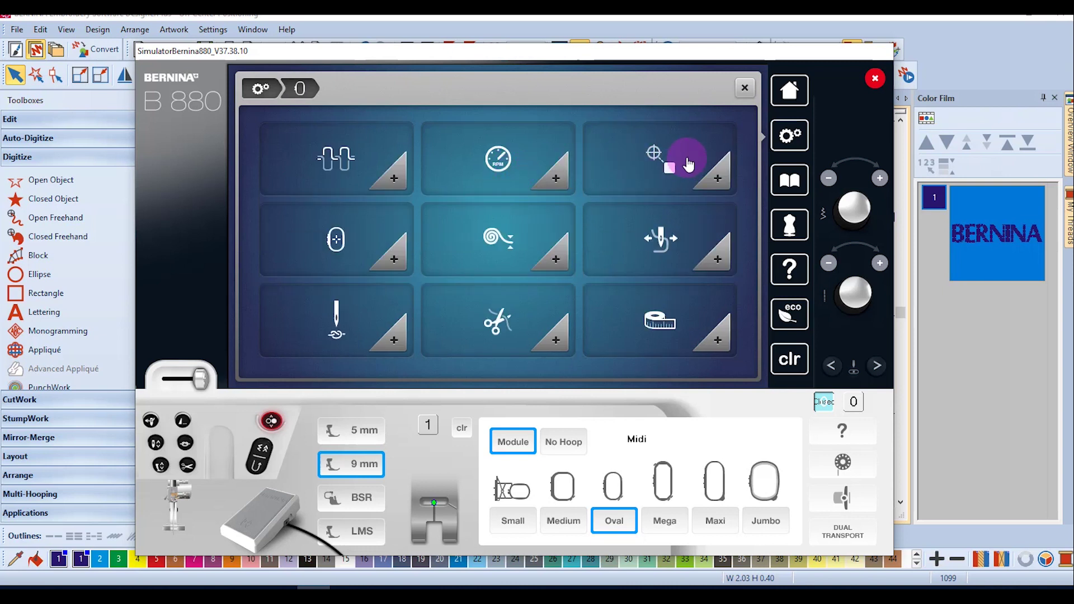
left_click(688, 161)
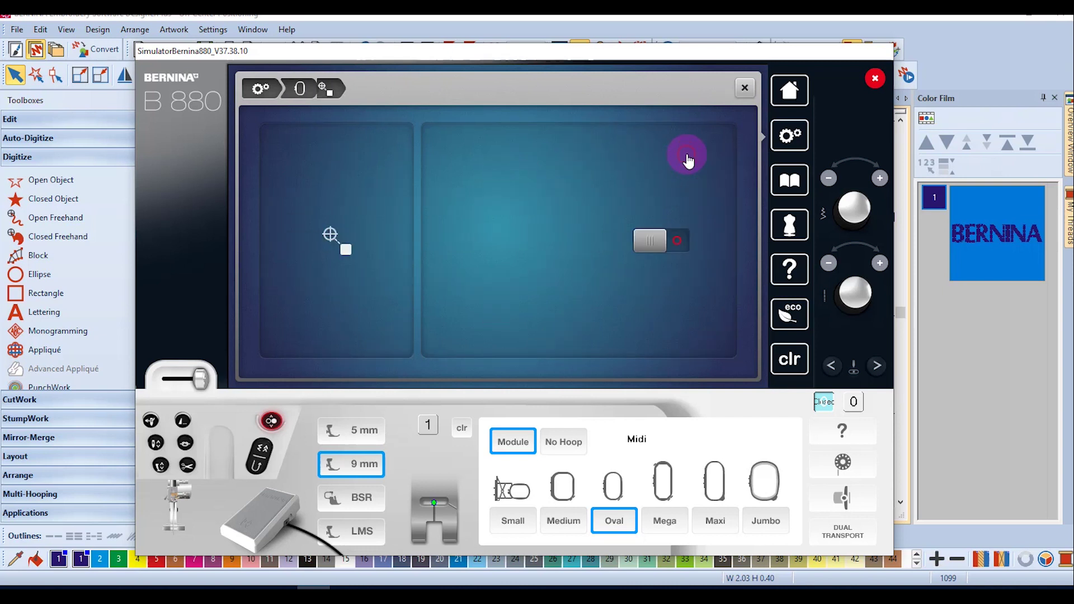
left_click_drag(653, 249, 691, 254)
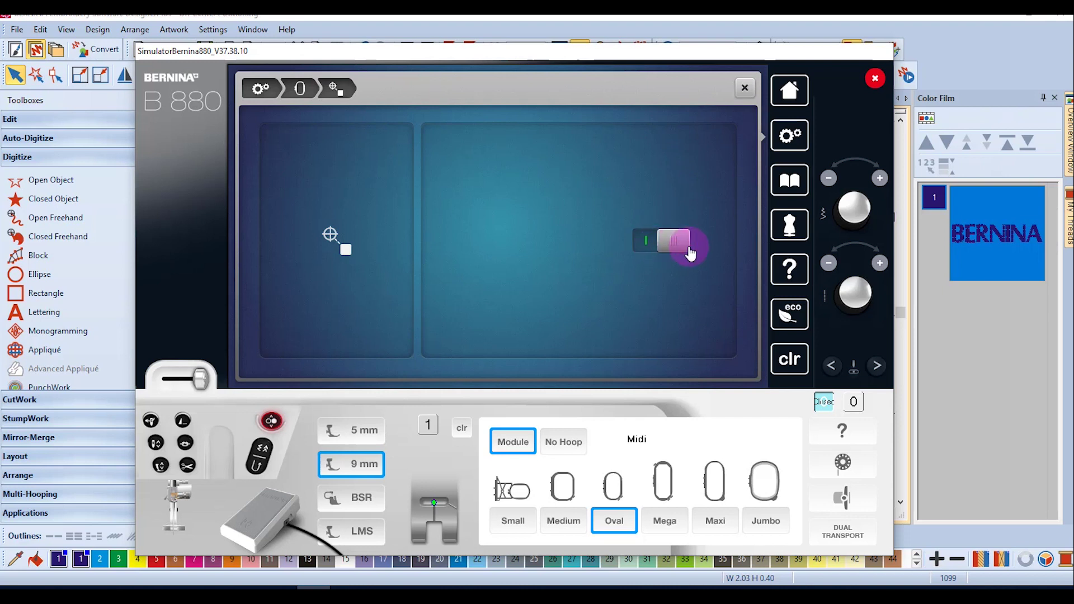
left_click(745, 90)
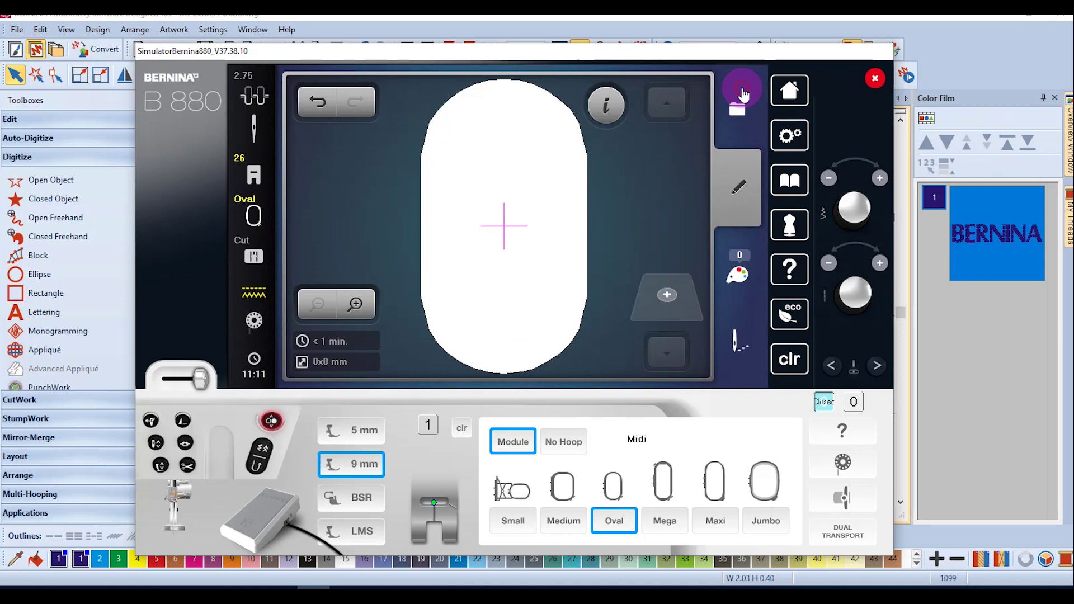
Import the Off Center Positioning design into the oval hoop and nudge it slightly left.
left_click(737, 112)
left_click(659, 110)
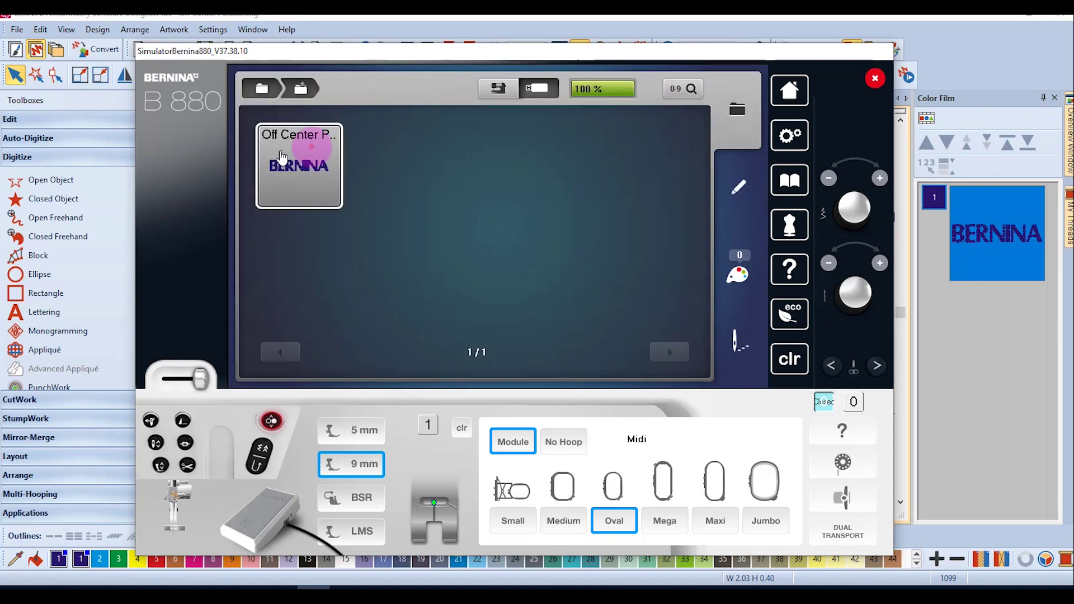
left_click(307, 176)
left_click_drag(546, 271, 511, 256)
scroll(510, 257, "up", 5)
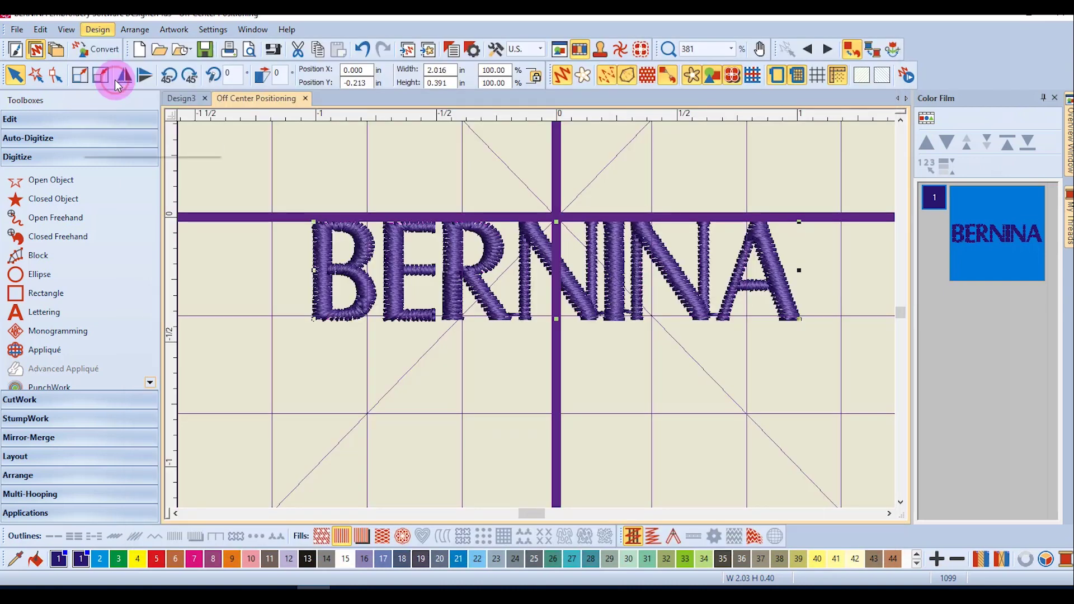
Set Auto Start and End to First stitch of design and Last stitch of design.
left_click(118, 78)
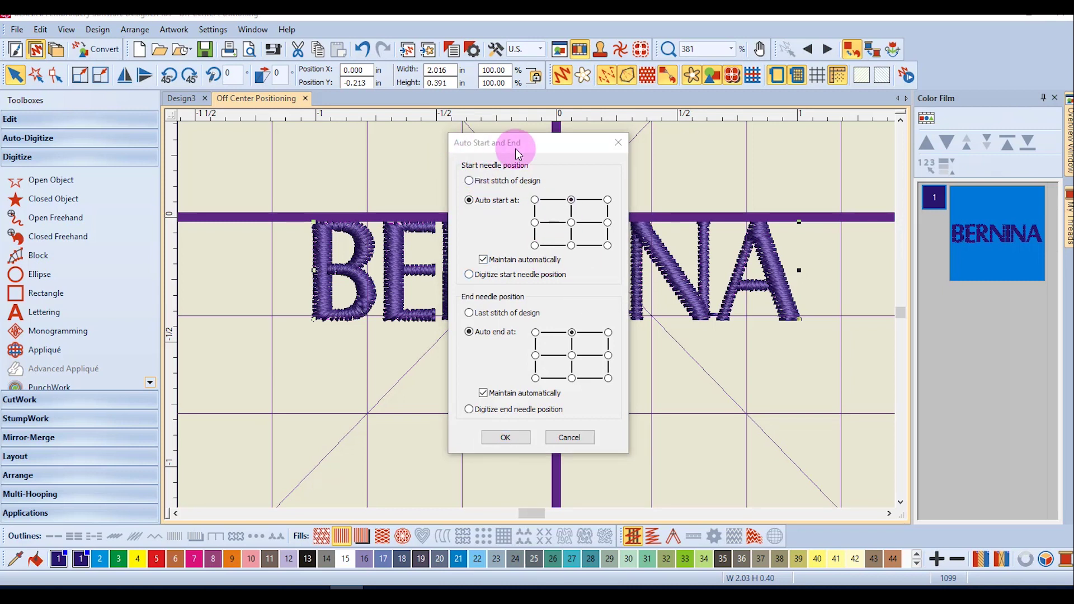
left_click(469, 181)
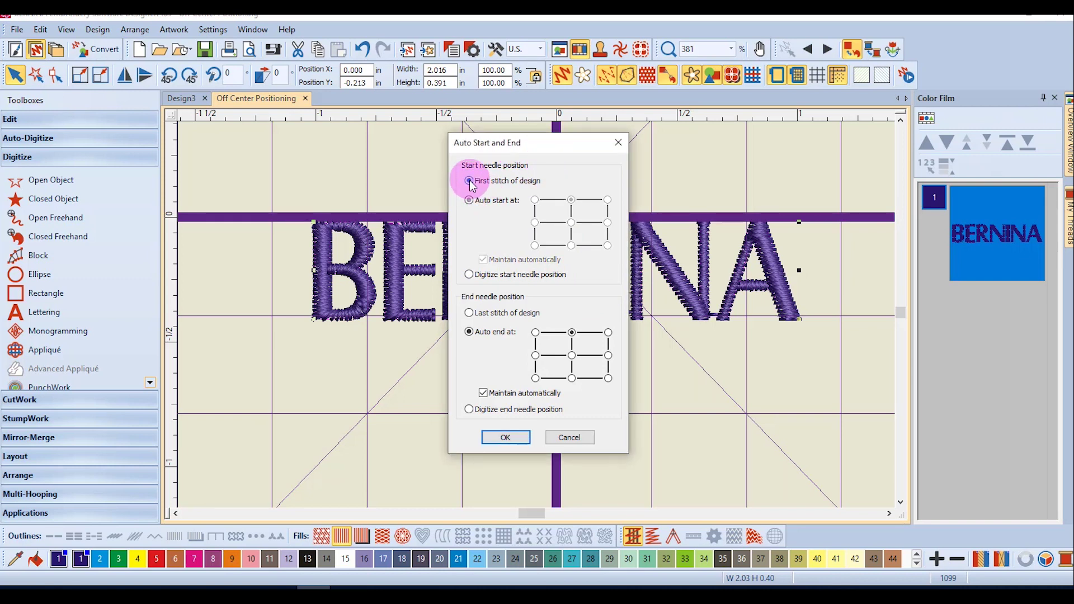
left_click(470, 313)
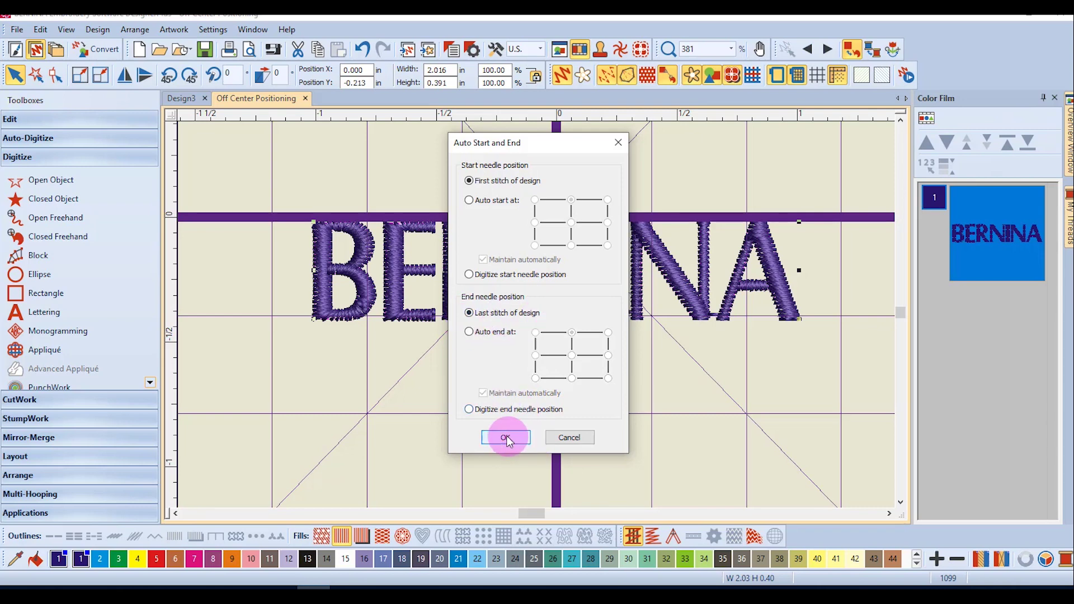
left_click(506, 438)
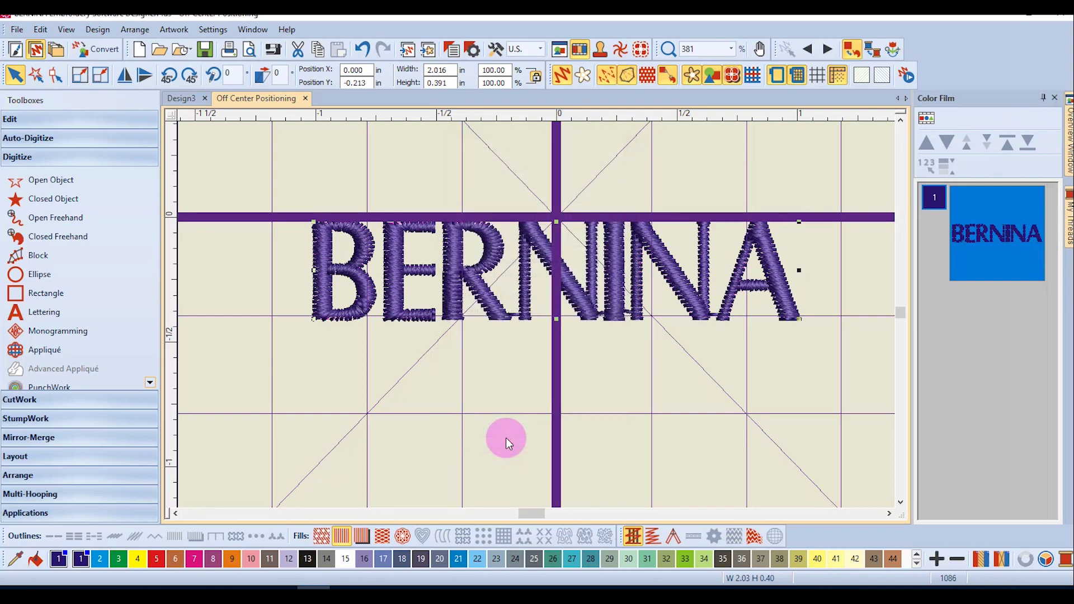
Set the hoop to Automatic centering with At start needle position ticked.
right_click(776, 76)
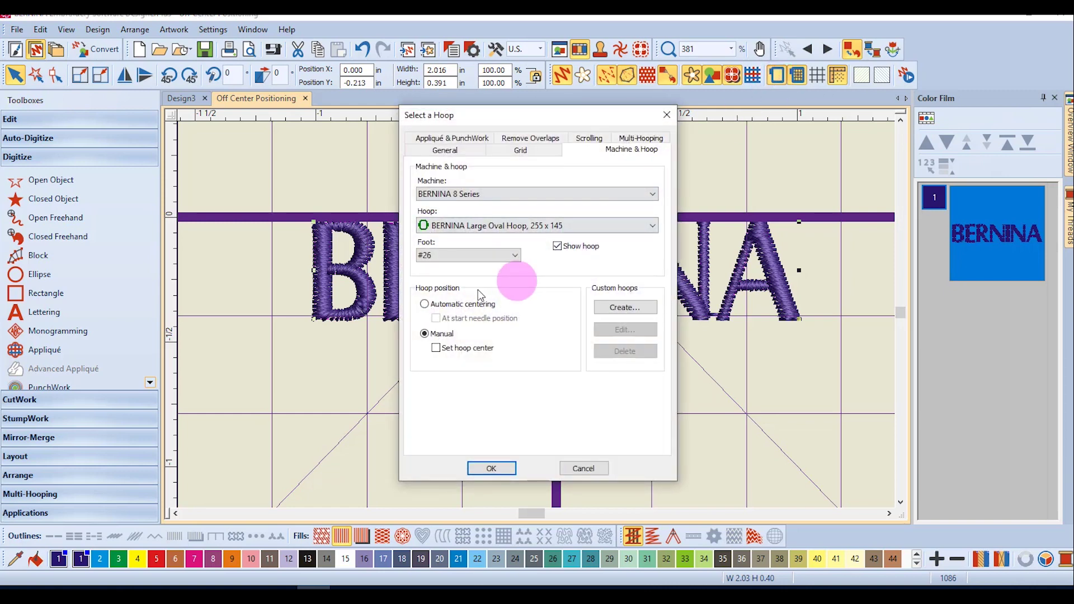
left_click(423, 305)
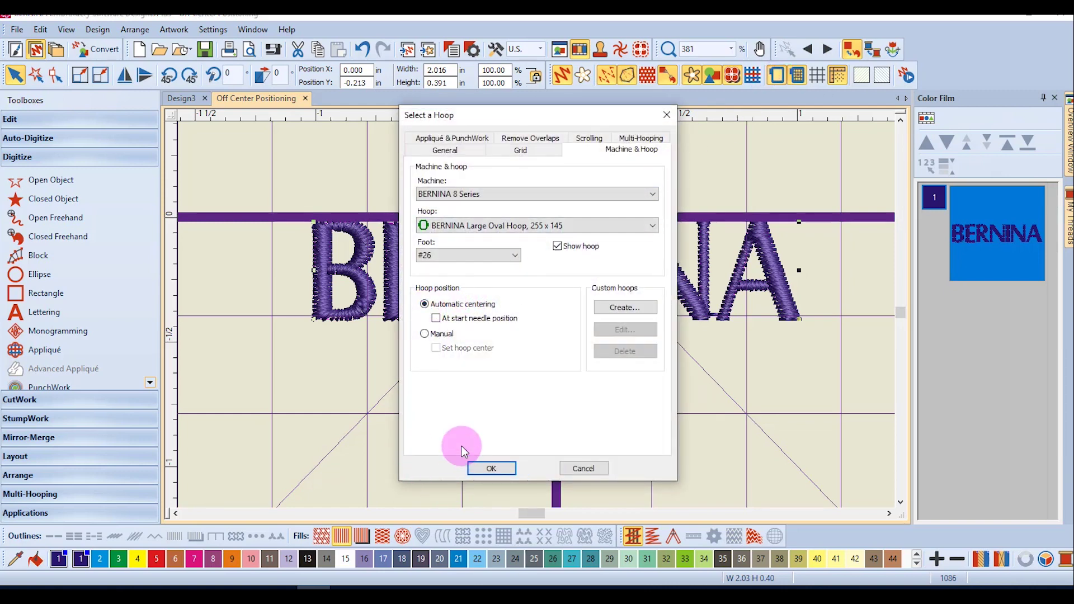
left_click(437, 318)
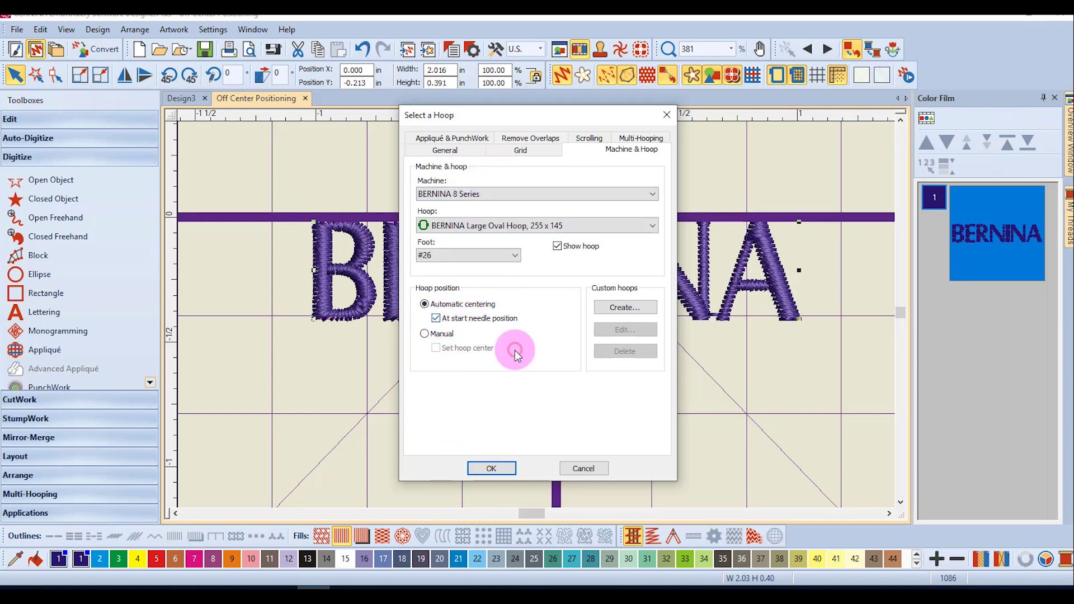
left_click(490, 470)
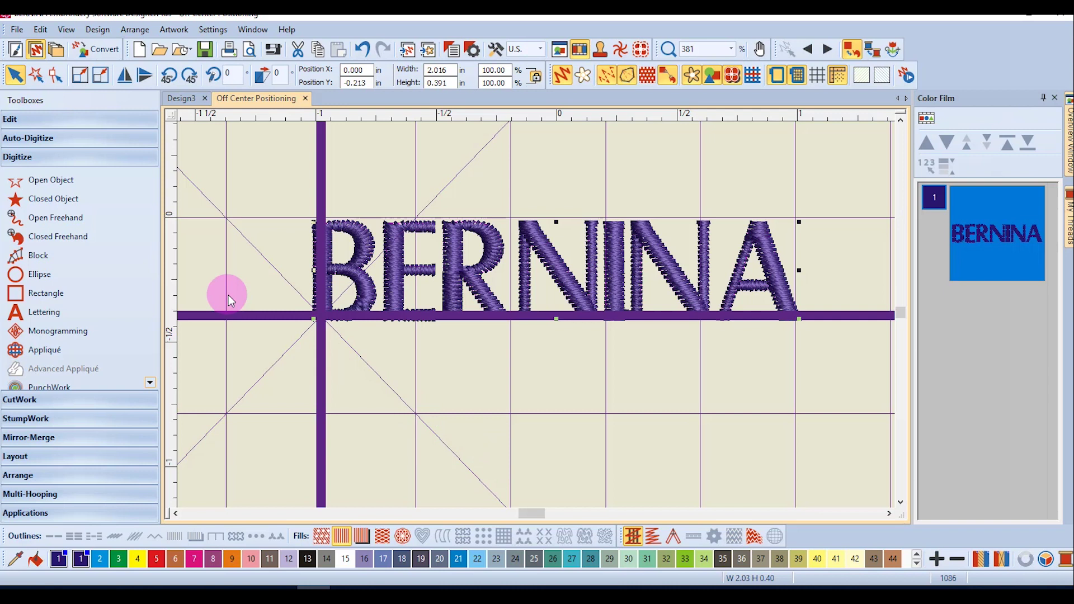
Deselect the lettering and preview its stitching in Stitch Player.
left_click(474, 395)
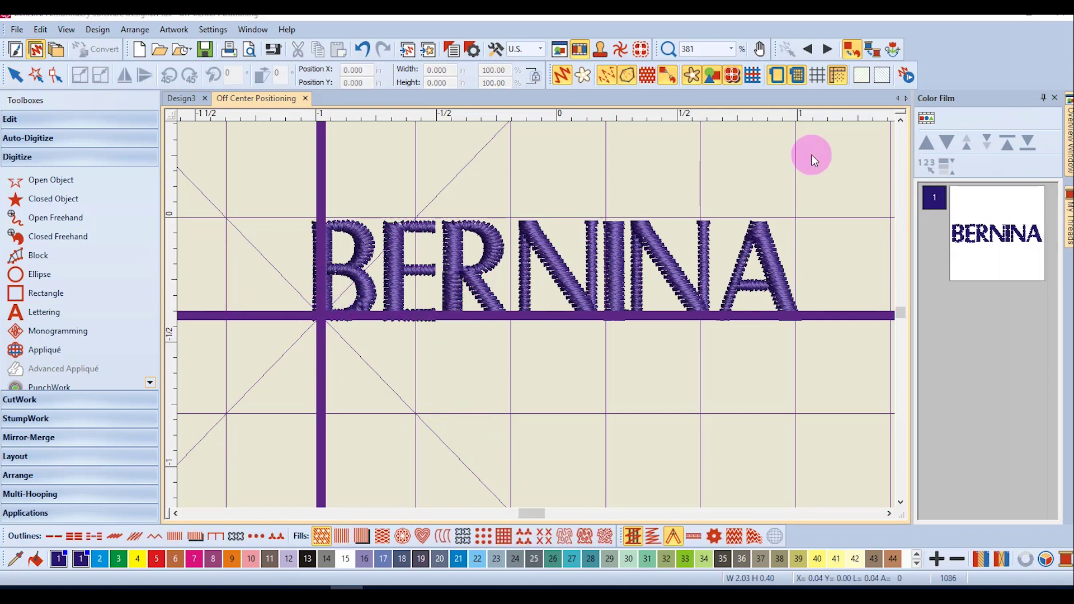
left_click(909, 75)
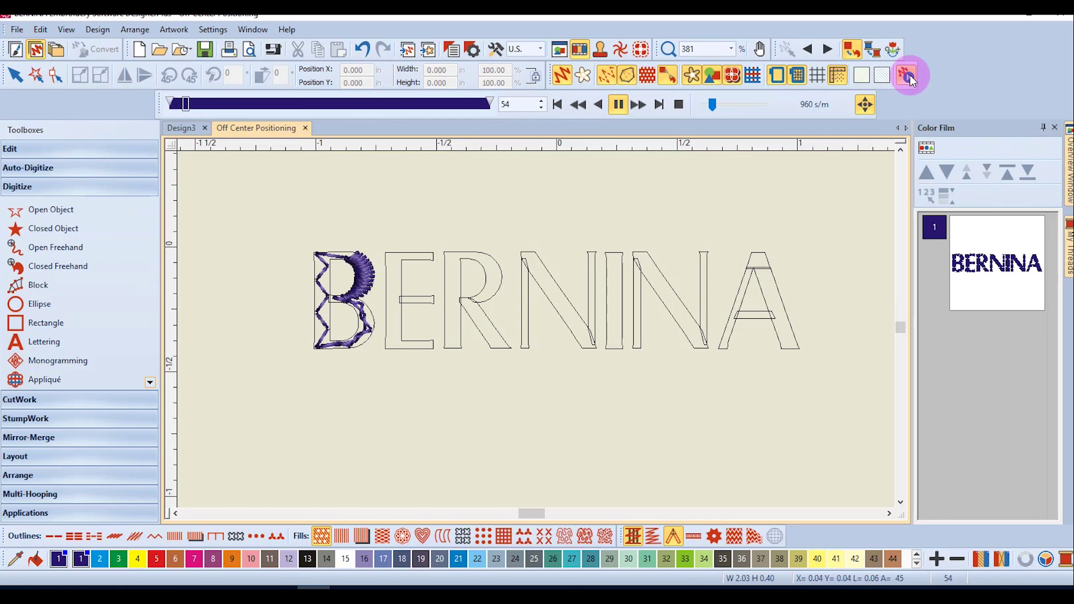
left_click(910, 76)
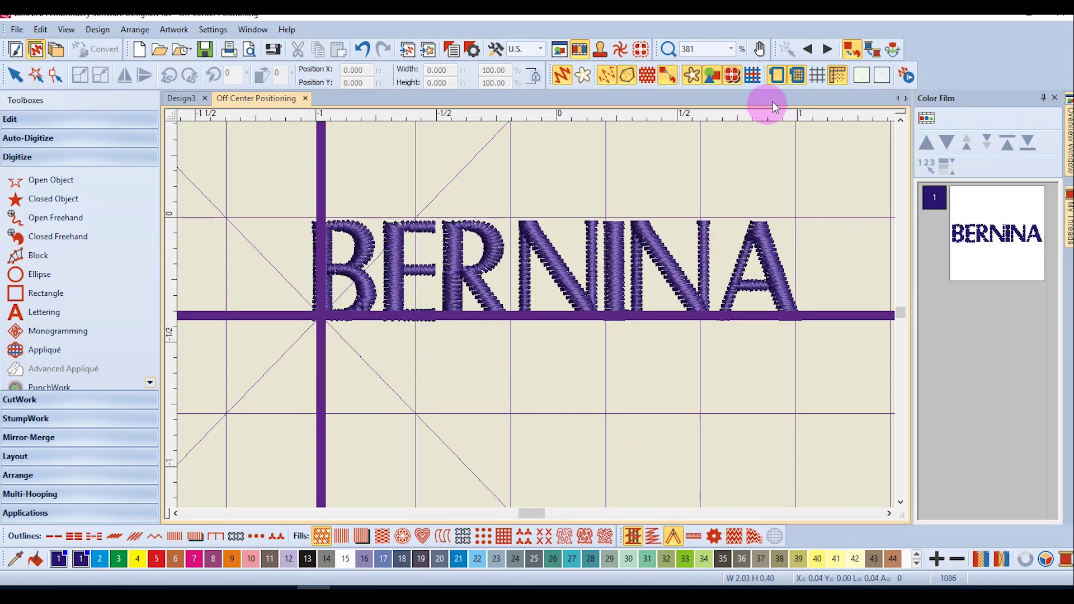
Reapply Automatic centering without At start needle position, centring the hoop on the lettering.
left_click(777, 77)
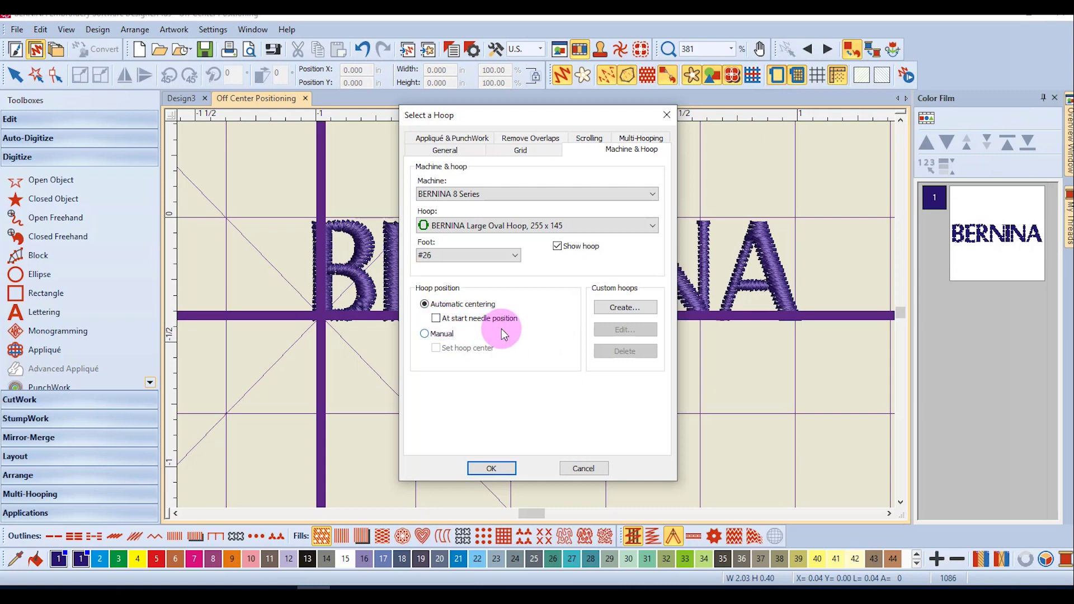
left_click(492, 470)
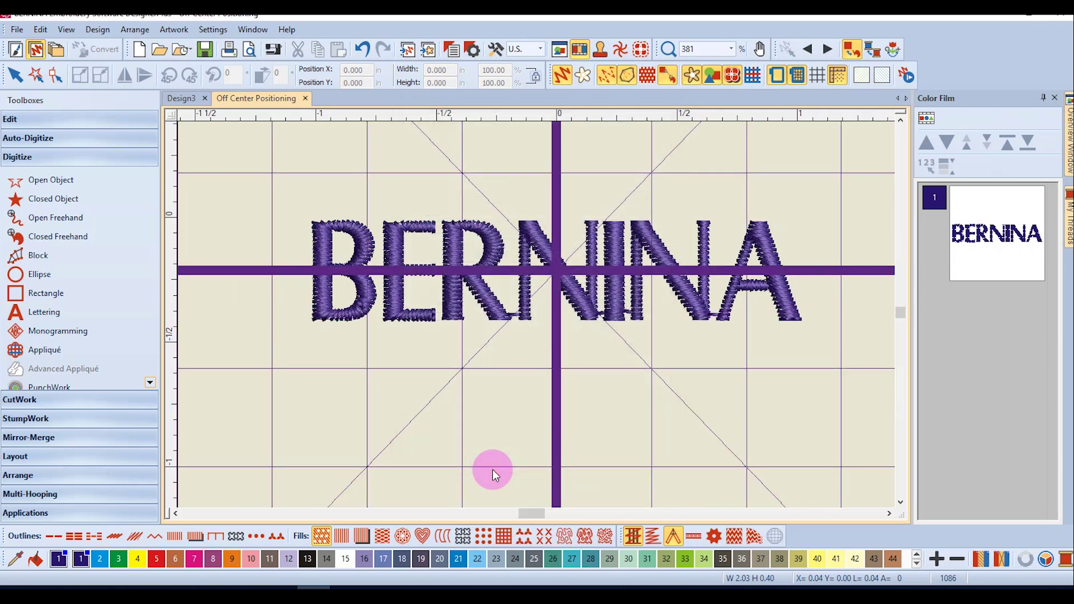